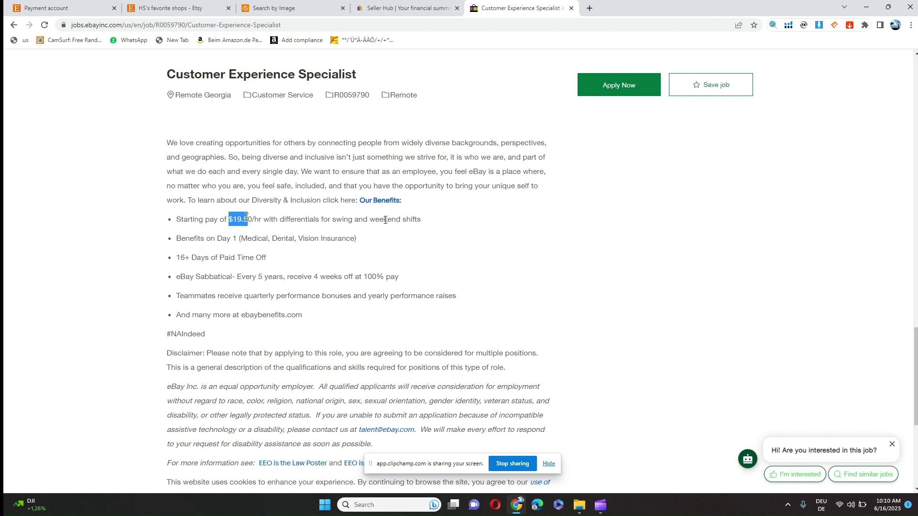
Read the pay and benefits of the Customer Experience Specialist job and open its application form
{"action": "left_click_drag", "start_coordinate": [384, 219], "coordinate": [421, 220]}
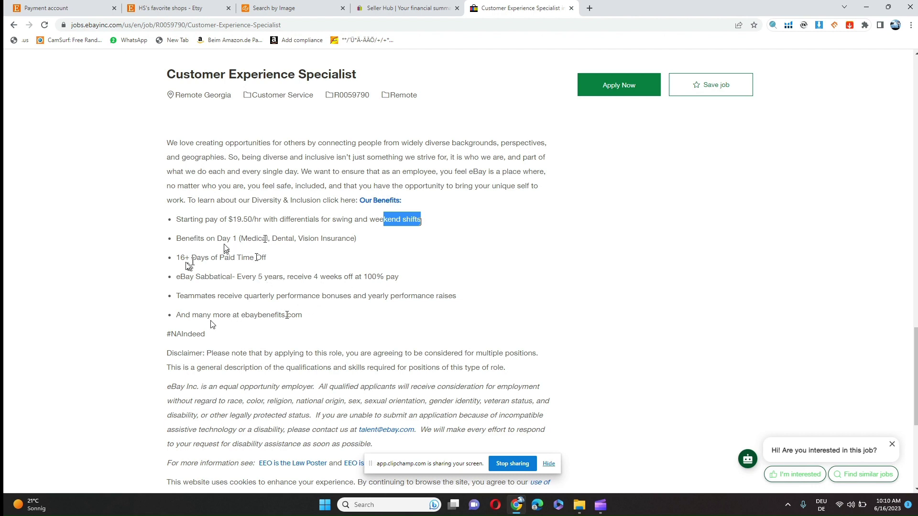
{"action": "scroll", "coordinate": [301, 316], "scroll_direction": "down", "scroll_amount": 2}
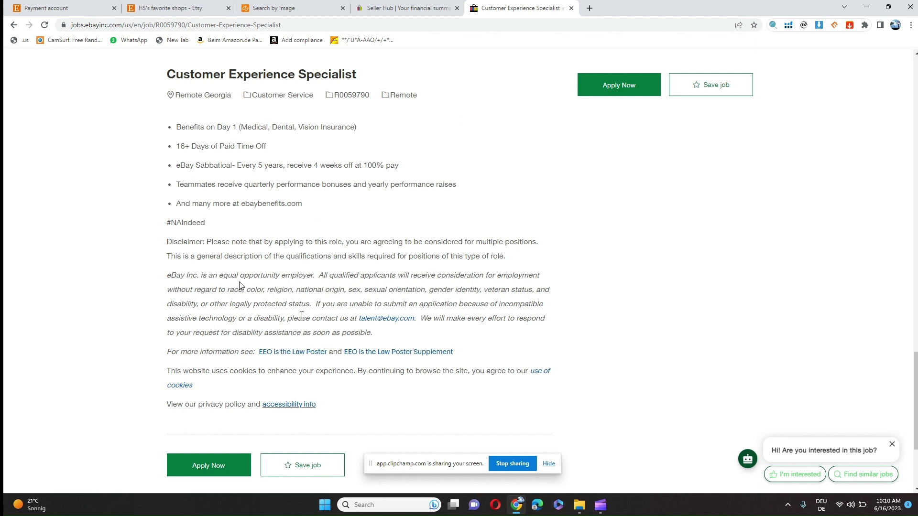
{"action": "left_click", "coordinate": [632, 90]}
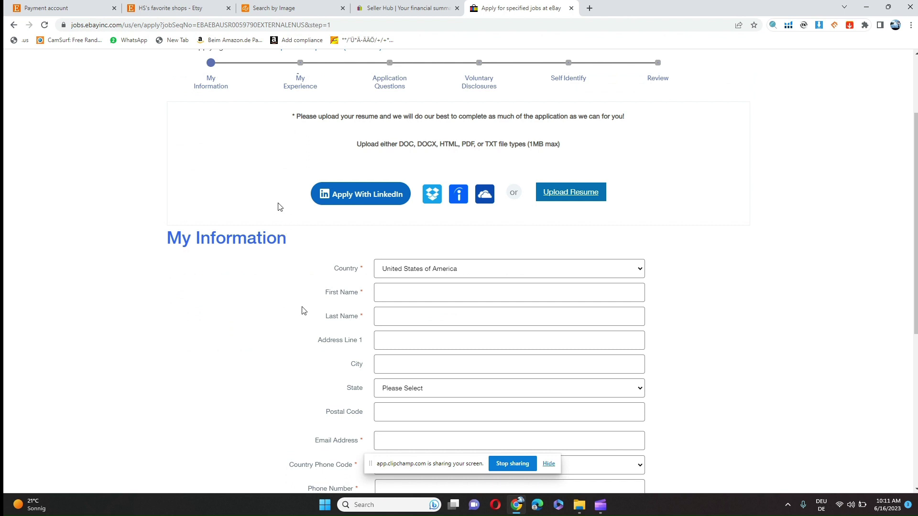
Answer No to being a current or former eBay employee or contractor and continue to the My Experience page
{"action": "scroll", "coordinate": [308, 91], "scroll_direction": "up", "scroll_amount": 3}
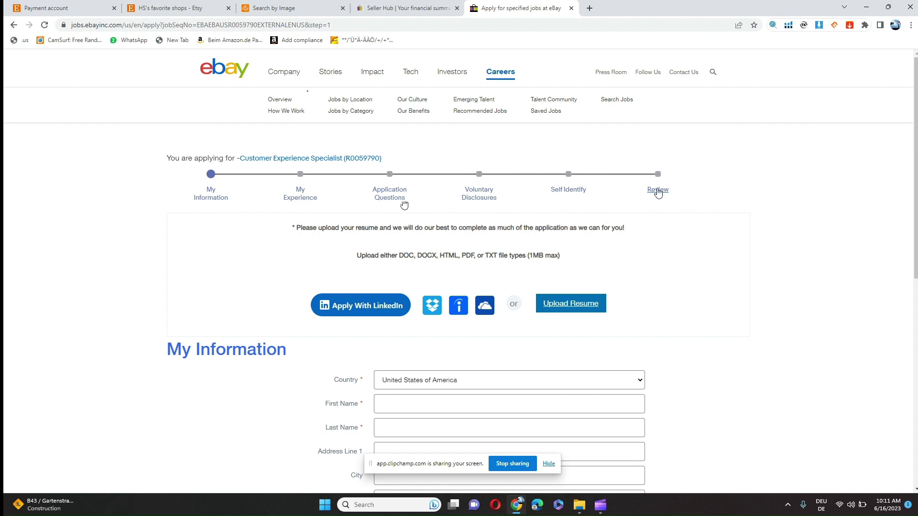
{"action": "scroll", "coordinate": [429, 283], "scroll_direction": "down", "scroll_amount": 7}
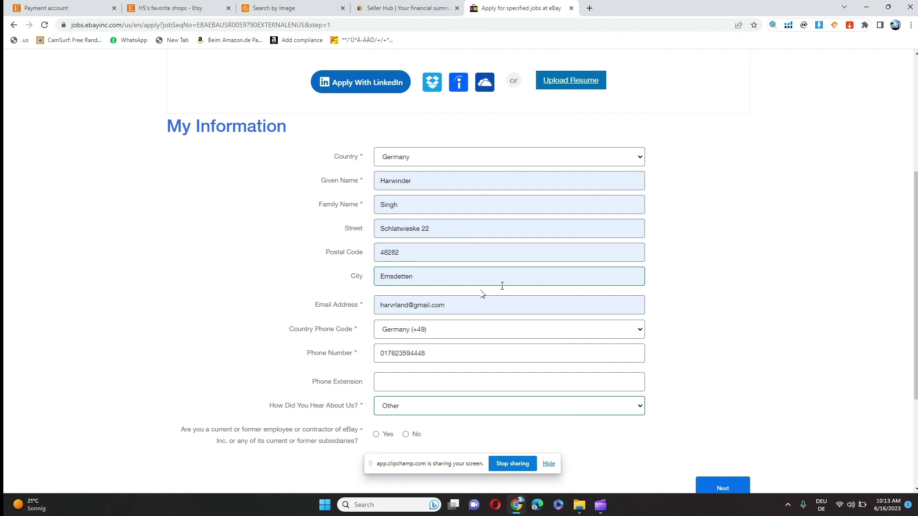
{"action": "left_click", "coordinate": [502, 290]}
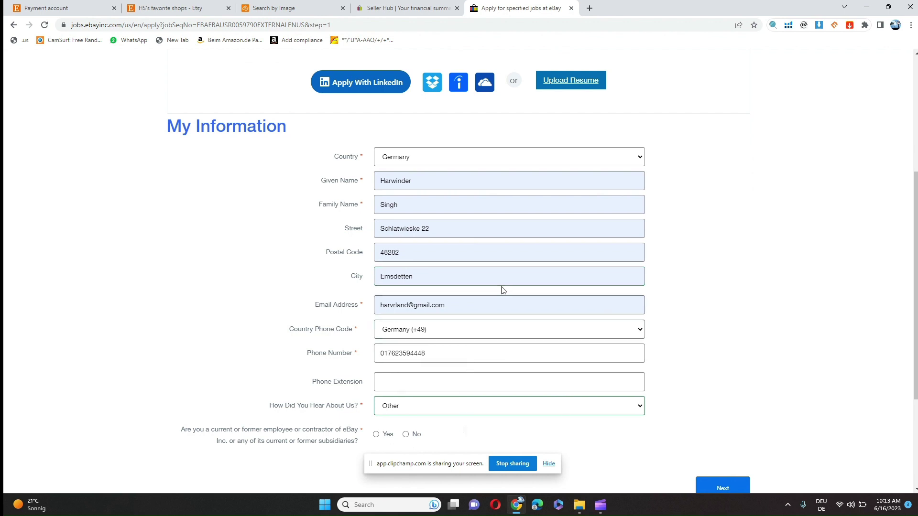
{"action": "left_click", "coordinate": [405, 435]}
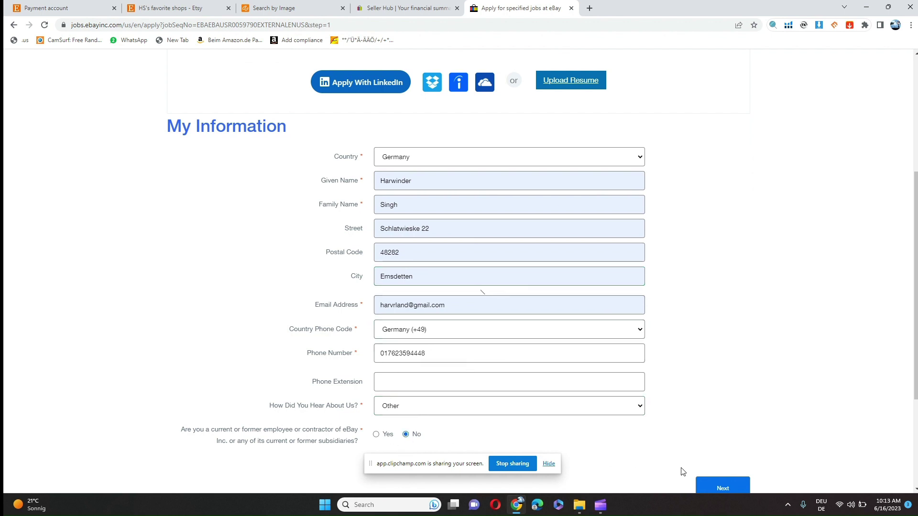
{"action": "left_click", "coordinate": [721, 486]}
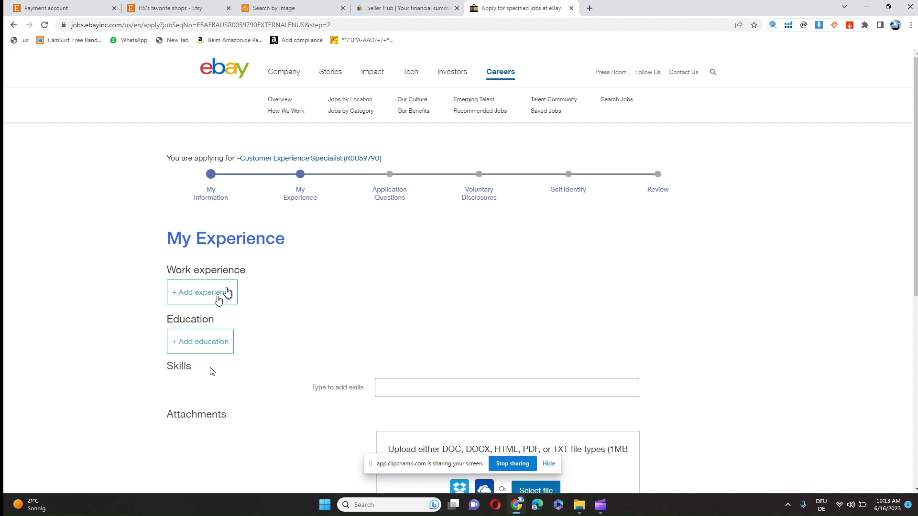
Look over the My Experience page, leave its fields blank, and continue to the Application Questions
{"action": "scroll", "coordinate": [210, 334], "scroll_direction": "down", "scroll_amount": 2}
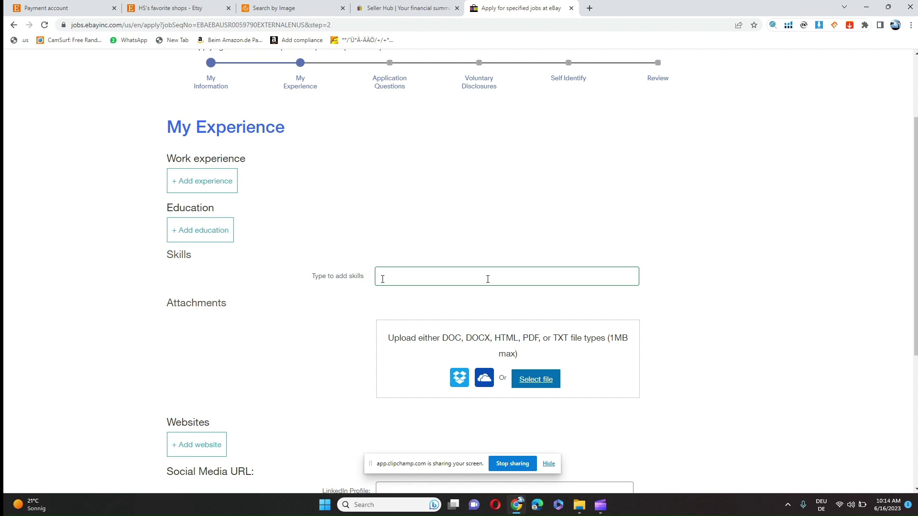
{"action": "scroll", "coordinate": [487, 279], "scroll_direction": "down", "scroll_amount": 2}
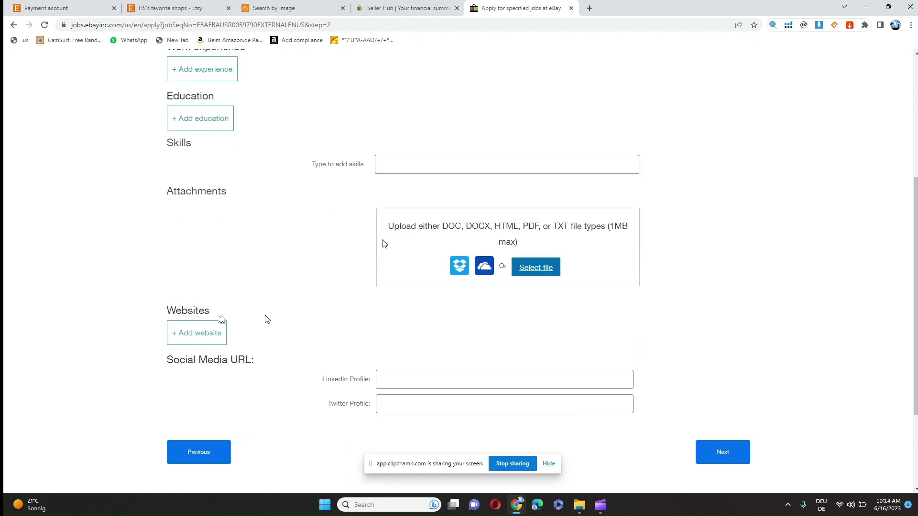
{"action": "left_click", "coordinate": [401, 409]}
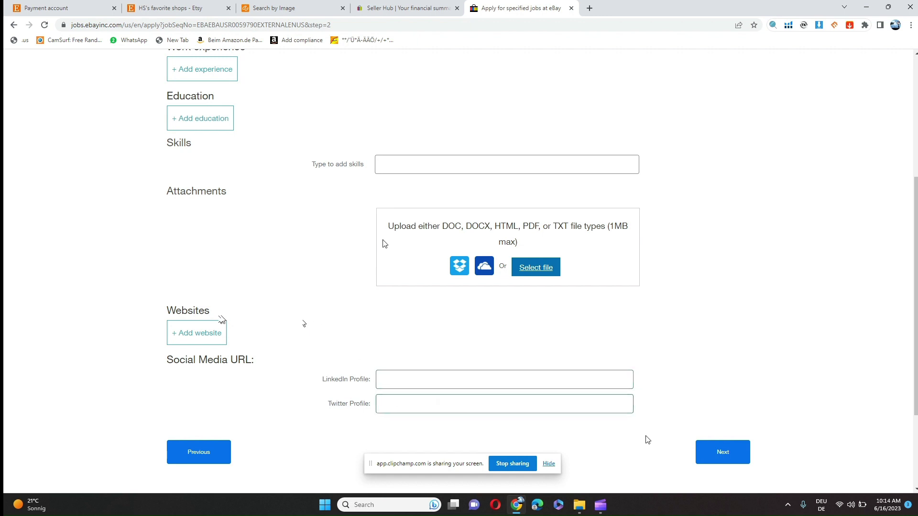
{"action": "left_click", "coordinate": [703, 452]}
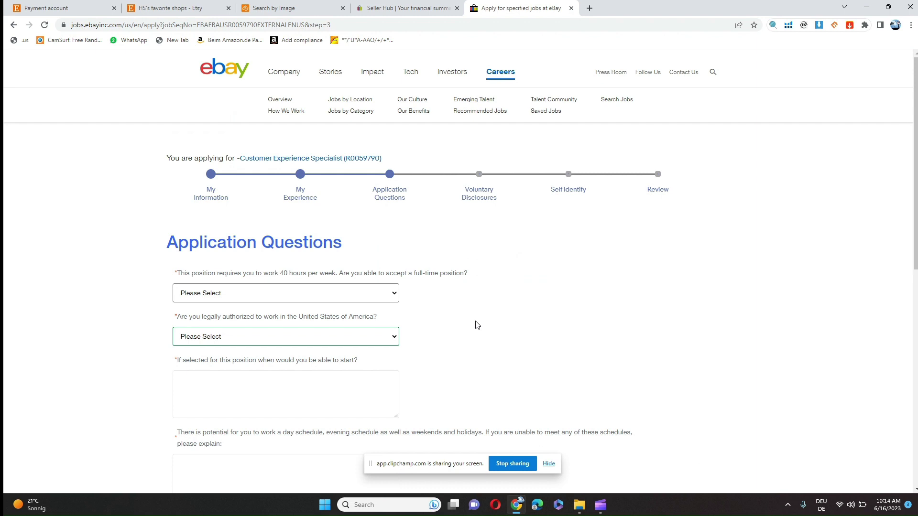
Answer Yes to accepting a full-time 40-hour position and Yes to being legally authorized to work in the United States
{"action": "left_click", "coordinate": [274, 294]}
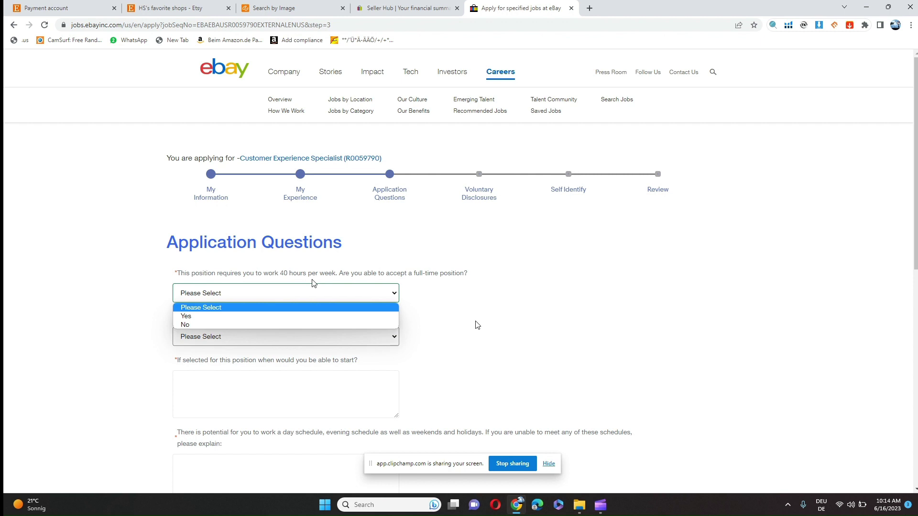
{"action": "left_click", "coordinate": [253, 316]}
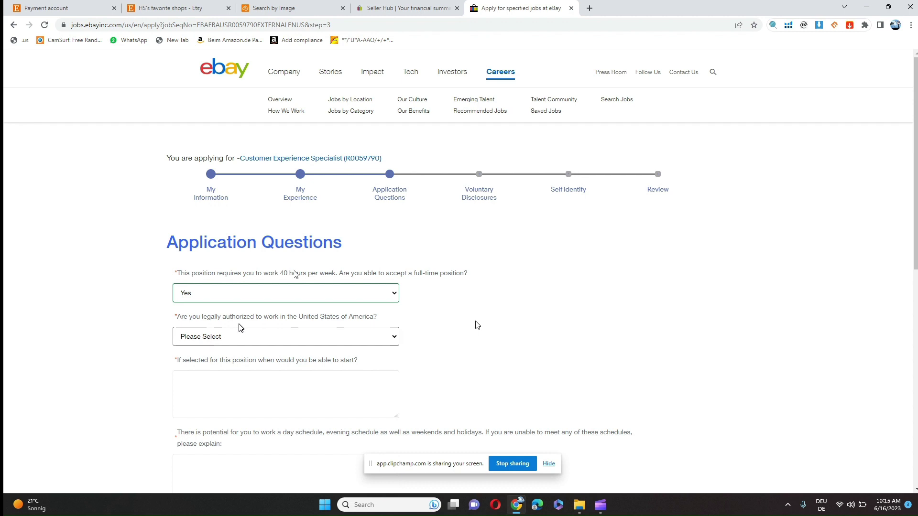
{"action": "left_click", "coordinate": [231, 340]}
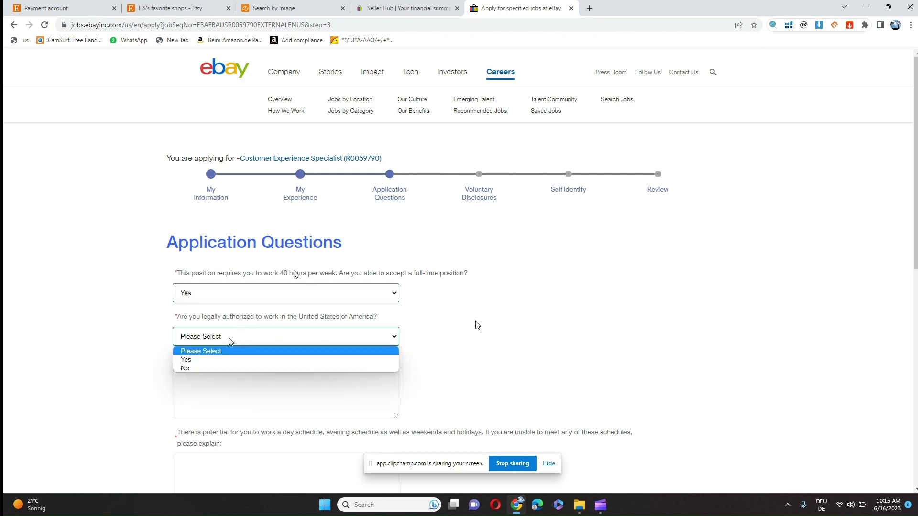
{"action": "left_click", "coordinate": [217, 360]}
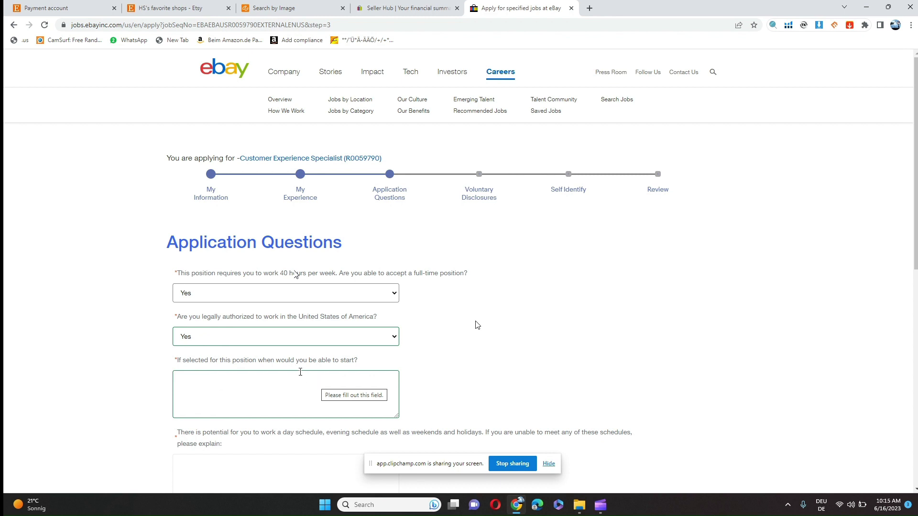
Review the open-ended application questions on start date, schedule availability, how the position was found, career motivation and remote work
{"action": "scroll", "coordinate": [301, 372], "scroll_direction": "down", "scroll_amount": 3}
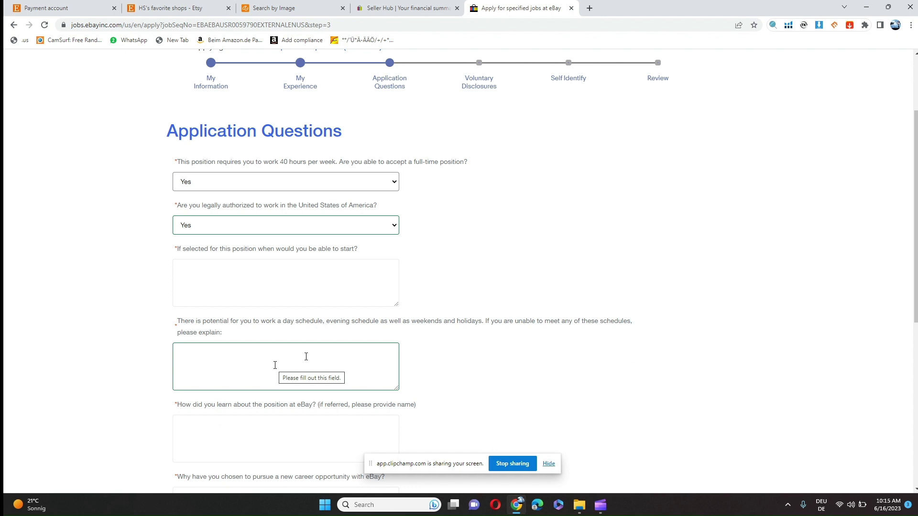
{"action": "scroll", "coordinate": [476, 327], "scroll_direction": "down", "scroll_amount": 3}
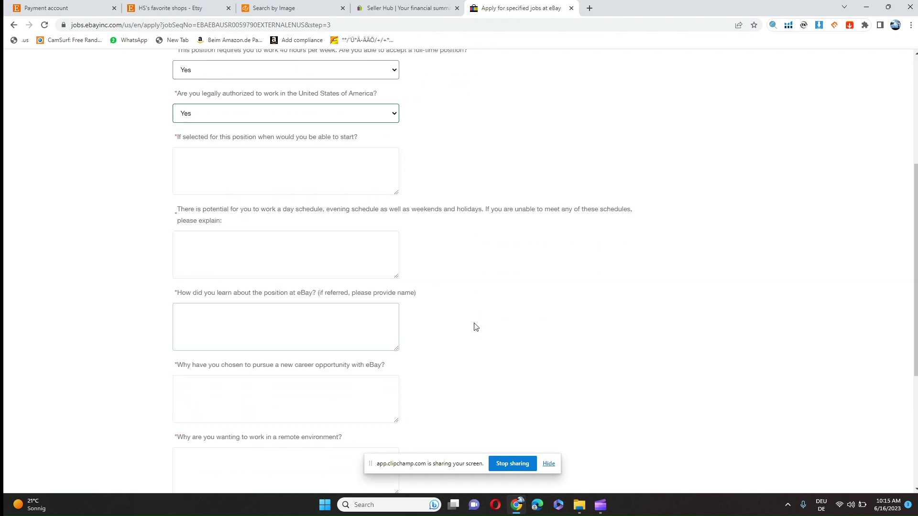
{"action": "left_click", "coordinate": [342, 322]}
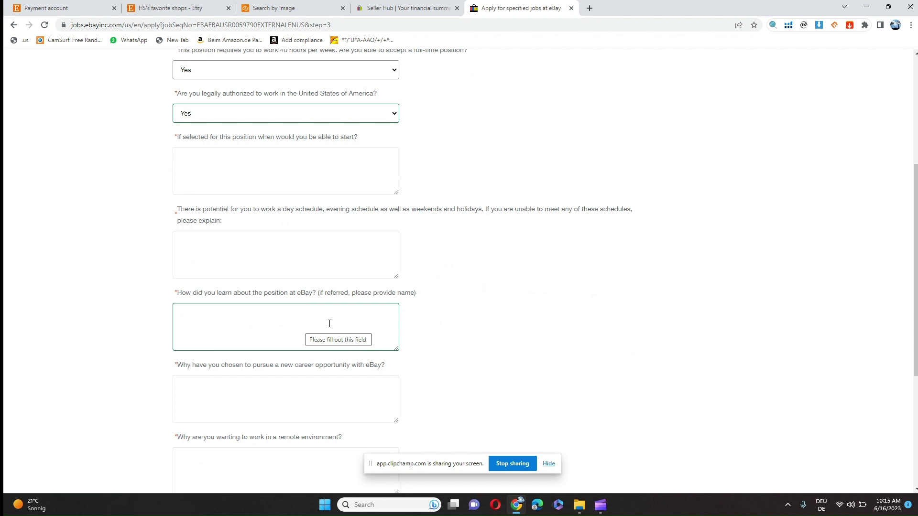
{"action": "scroll", "coordinate": [329, 324], "scroll_direction": "down", "scroll_amount": 3}
{"action": "left_click", "coordinate": [280, 291]}
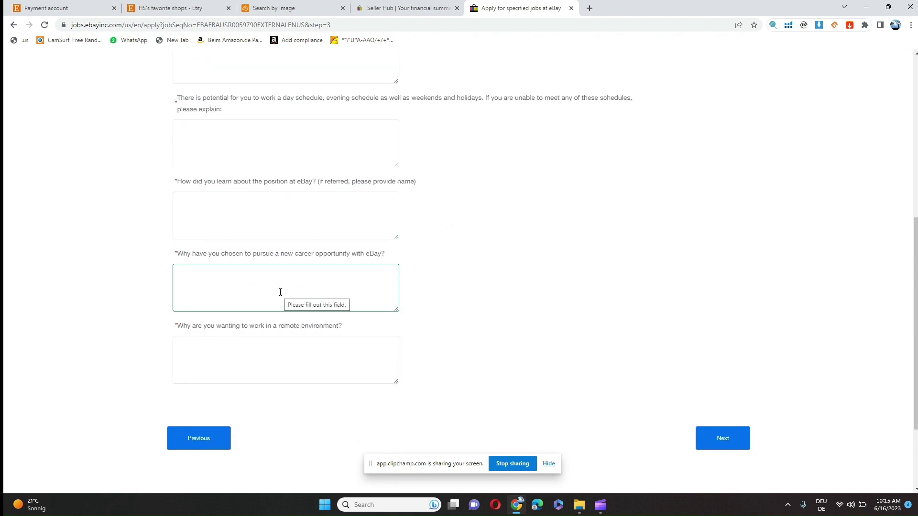
{"action": "left_click", "coordinate": [266, 343]}
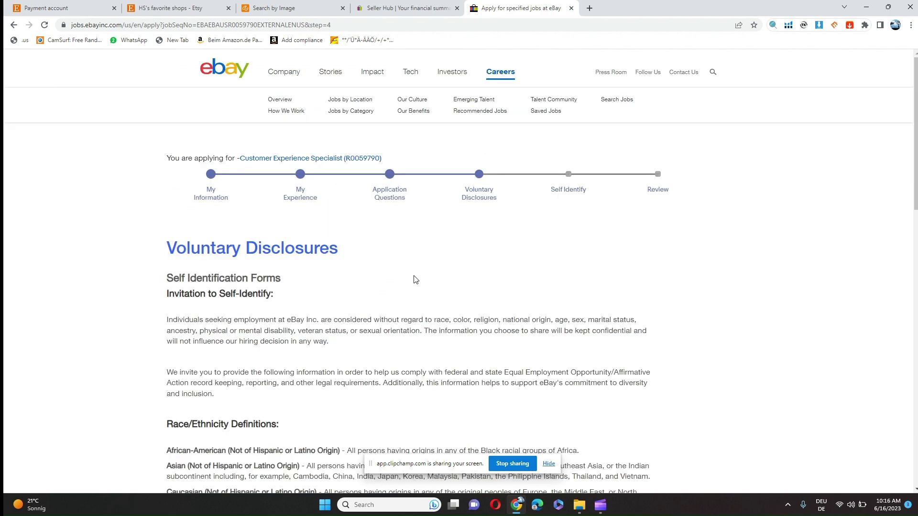
Set Gender Identification to Male, Ethnicity Identification to Decline to State, and Veteran Status Identification to "I do not wish to self-identify"
{"action": "scroll", "coordinate": [414, 280], "scroll_direction": "down", "scroll_amount": 10}
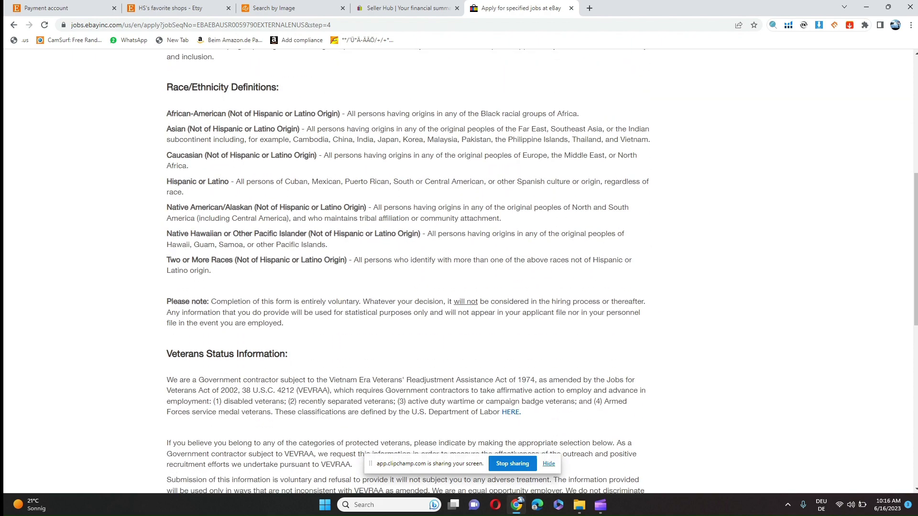
{"action": "scroll", "coordinate": [414, 280], "scroll_direction": "down", "scroll_amount": 4}
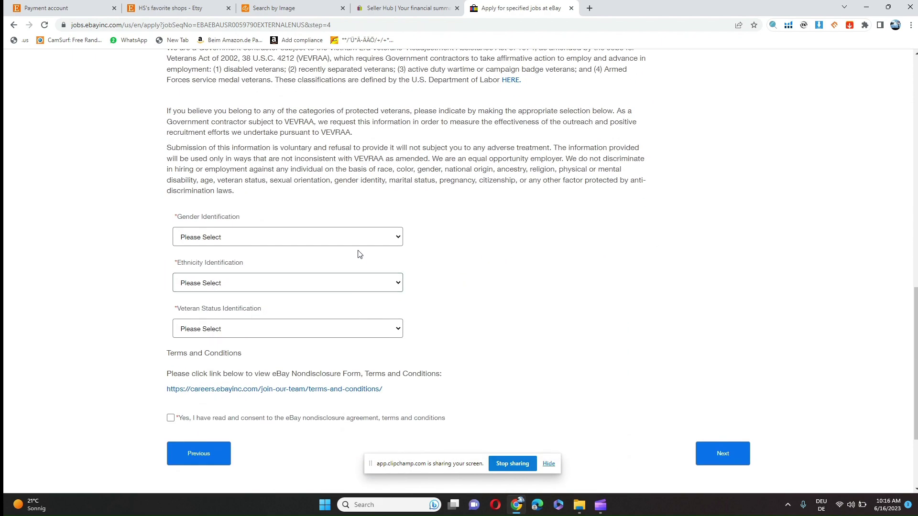
{"action": "left_click", "coordinate": [348, 238]}
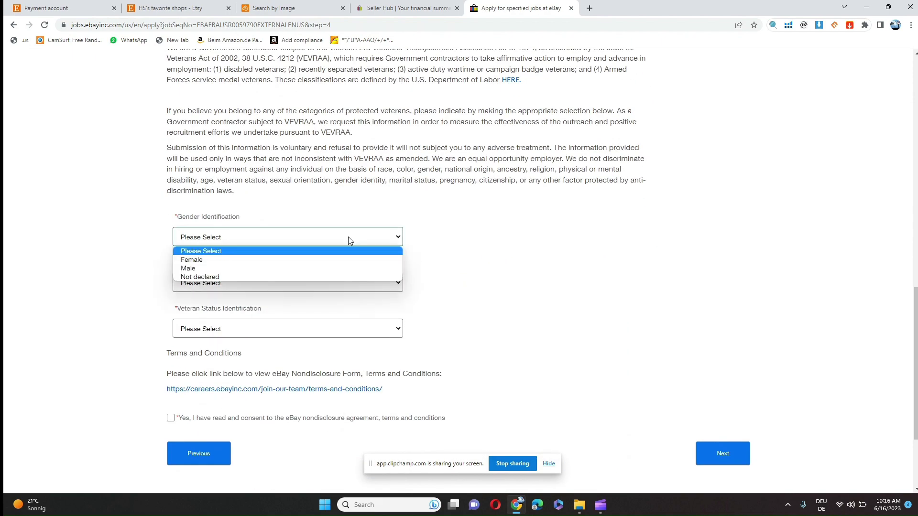
{"action": "left_click", "coordinate": [293, 268]}
{"action": "left_click", "coordinate": [308, 285]}
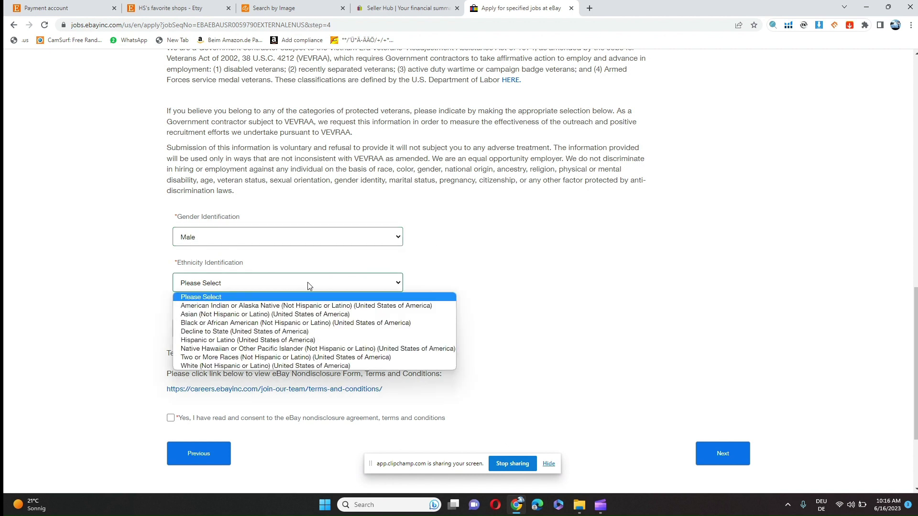
{"action": "left_click", "coordinate": [245, 331]}
{"action": "left_click", "coordinate": [246, 329]}
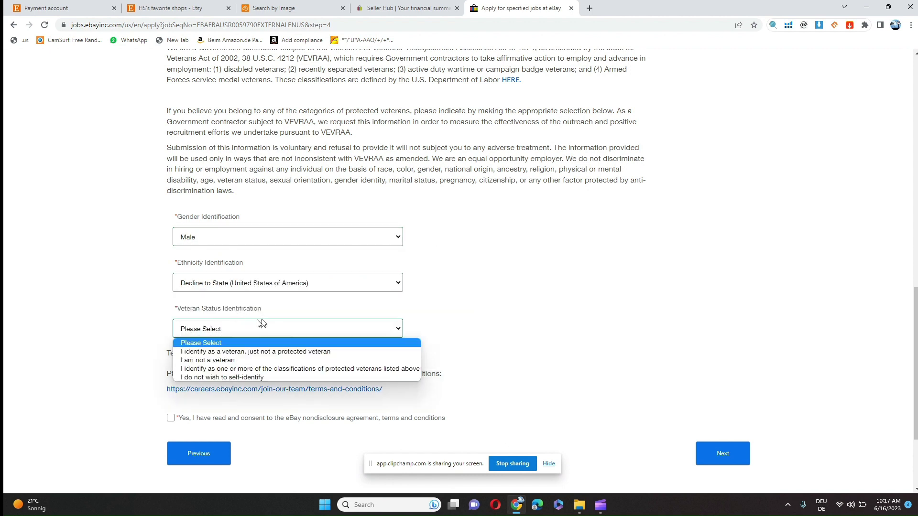
{"action": "left_click", "coordinate": [258, 379]}
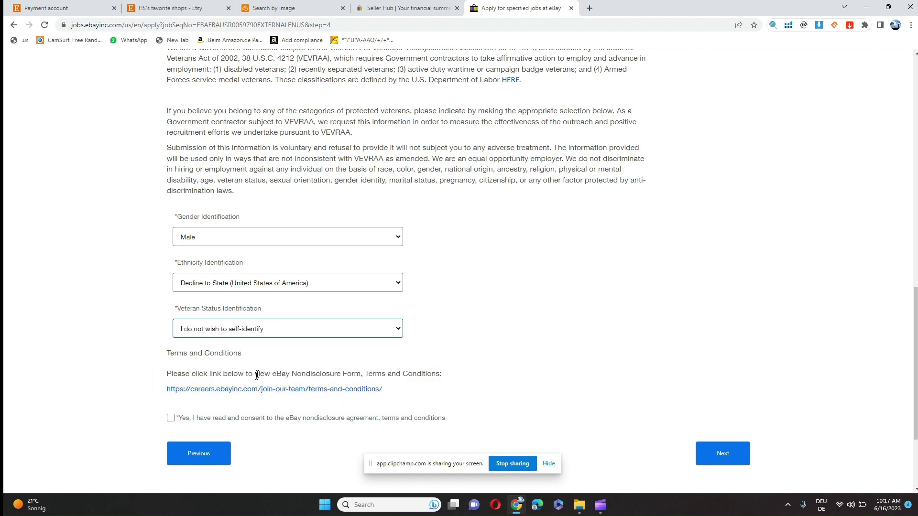
Consent to the eBay nondisclosure agreement, terms and conditions, and continue to the Self Identify page
{"action": "left_click", "coordinate": [171, 418]}
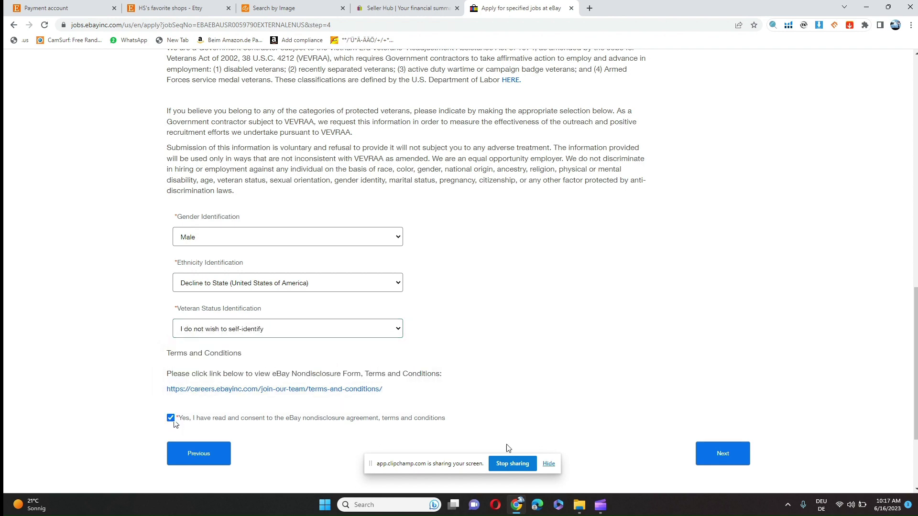
{"action": "scroll", "coordinate": [660, 408], "scroll_direction": "up", "scroll_amount": 8}
{"action": "scroll", "coordinate": [708, 340], "scroll_direction": "down", "scroll_amount": 8}
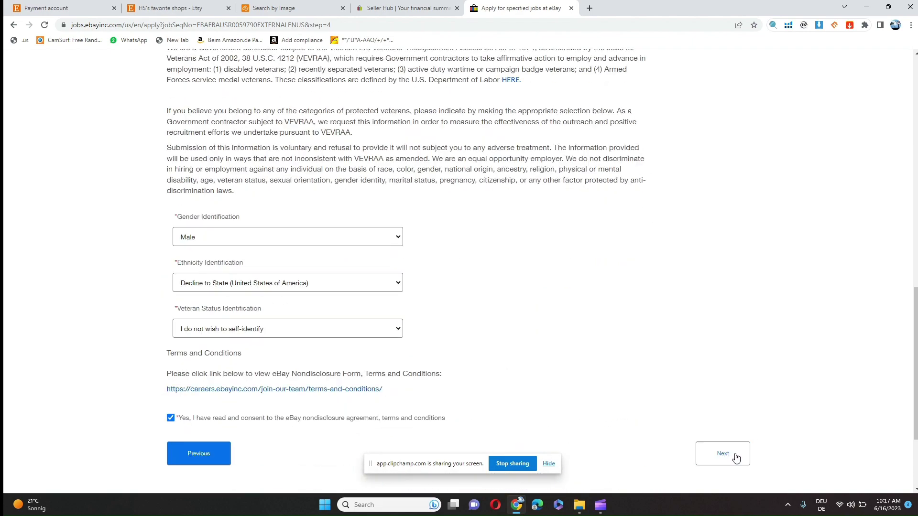
{"action": "left_click", "coordinate": [722, 453]}
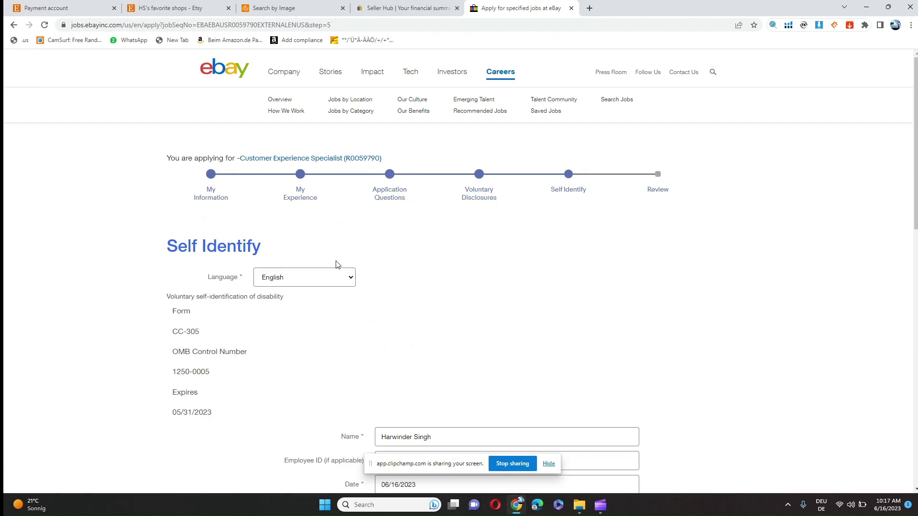
Review the Self Identify disability form, from the name and date fields down to the Disability Status options
{"action": "scroll", "coordinate": [339, 265], "scroll_direction": "down", "scroll_amount": 2}
{"action": "scroll", "coordinate": [334, 248], "scroll_direction": "down", "scroll_amount": 2}
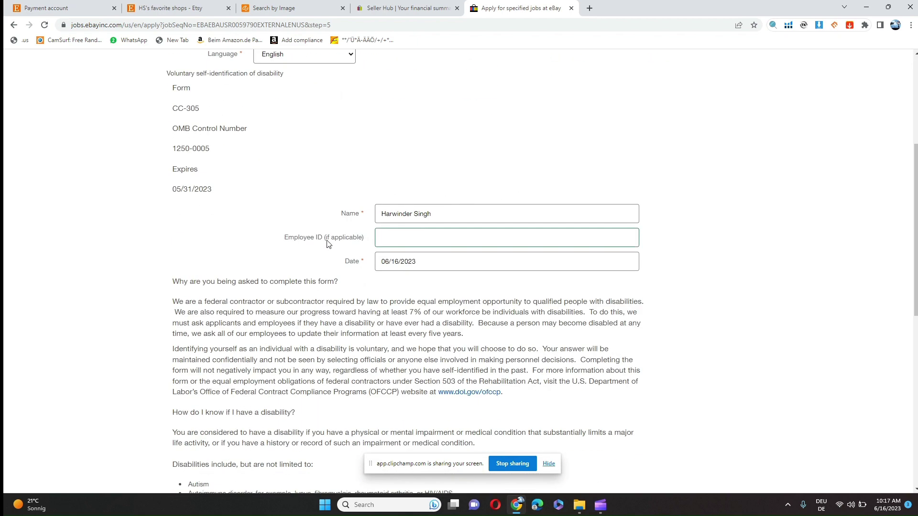
{"action": "scroll", "coordinate": [335, 239], "scroll_direction": "down", "scroll_amount": 2}
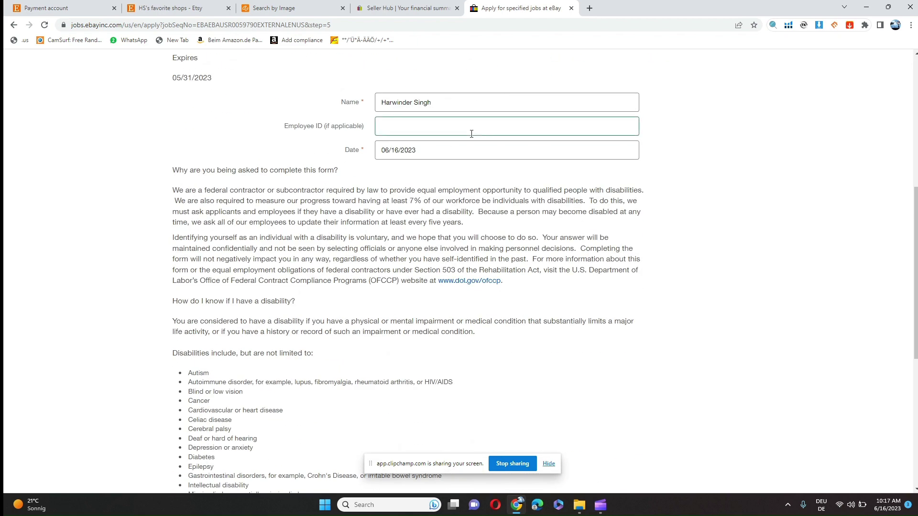
{"action": "scroll", "coordinate": [424, 262], "scroll_direction": "up", "scroll_amount": 2}
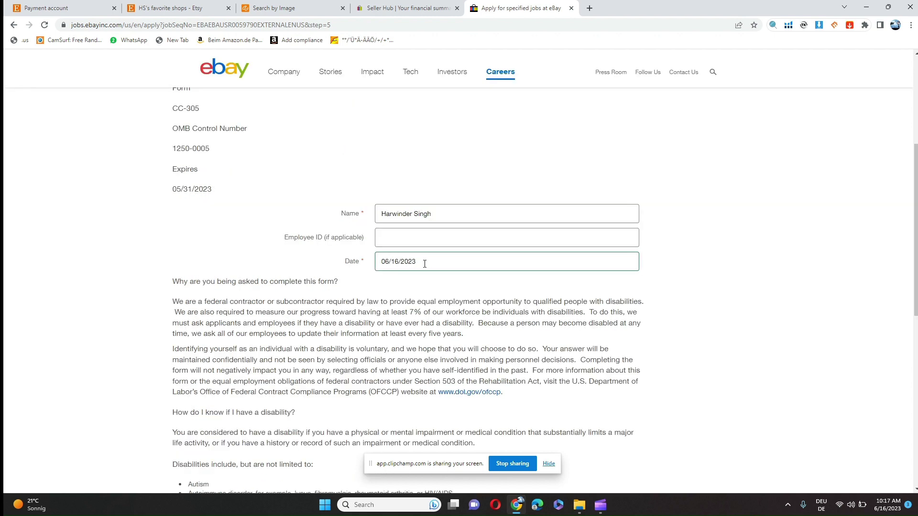
{"action": "scroll", "coordinate": [397, 258], "scroll_direction": "down", "scroll_amount": 2}
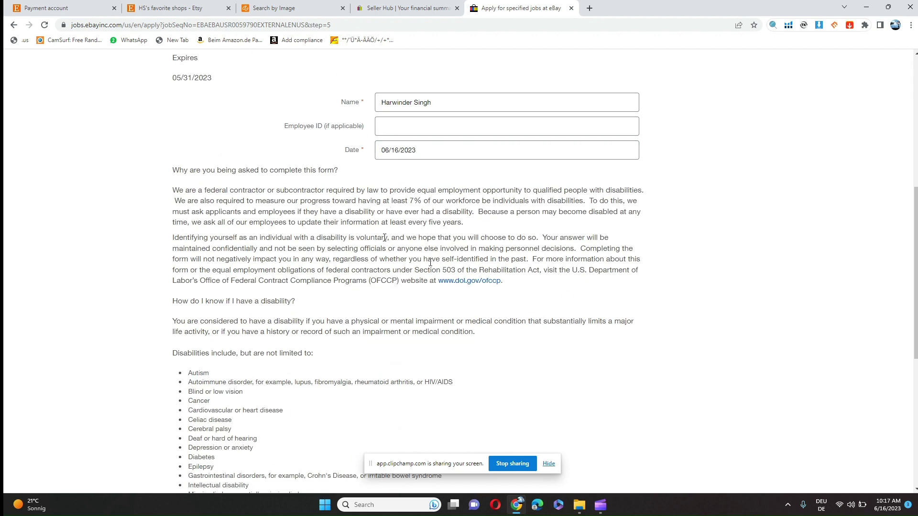
{"action": "scroll", "coordinate": [430, 263], "scroll_direction": "down", "scroll_amount": 2}
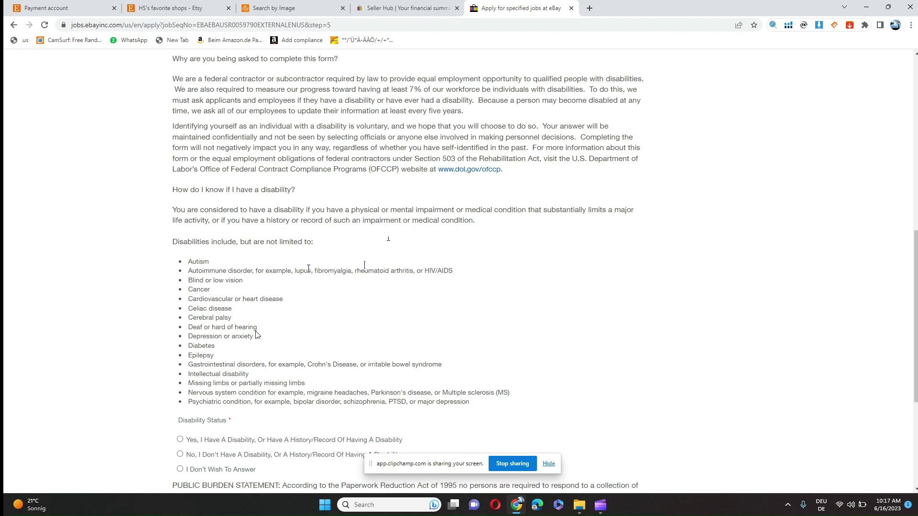
{"action": "scroll", "coordinate": [256, 333], "scroll_direction": "down", "scroll_amount": 5}
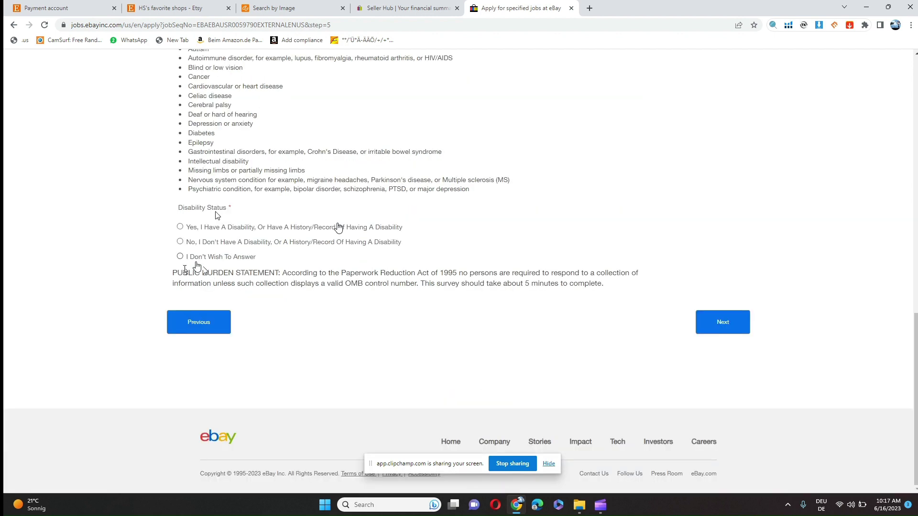